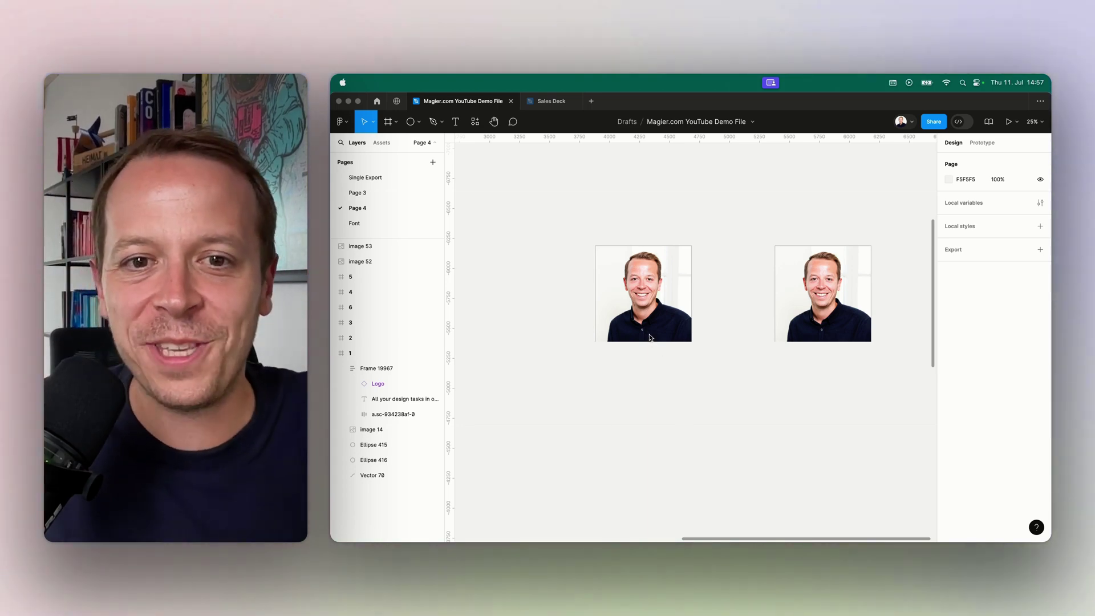
- Shift the left portrait (image 52) slightly to the right, then deselect it
left_click_drag(651, 335, 672, 296)
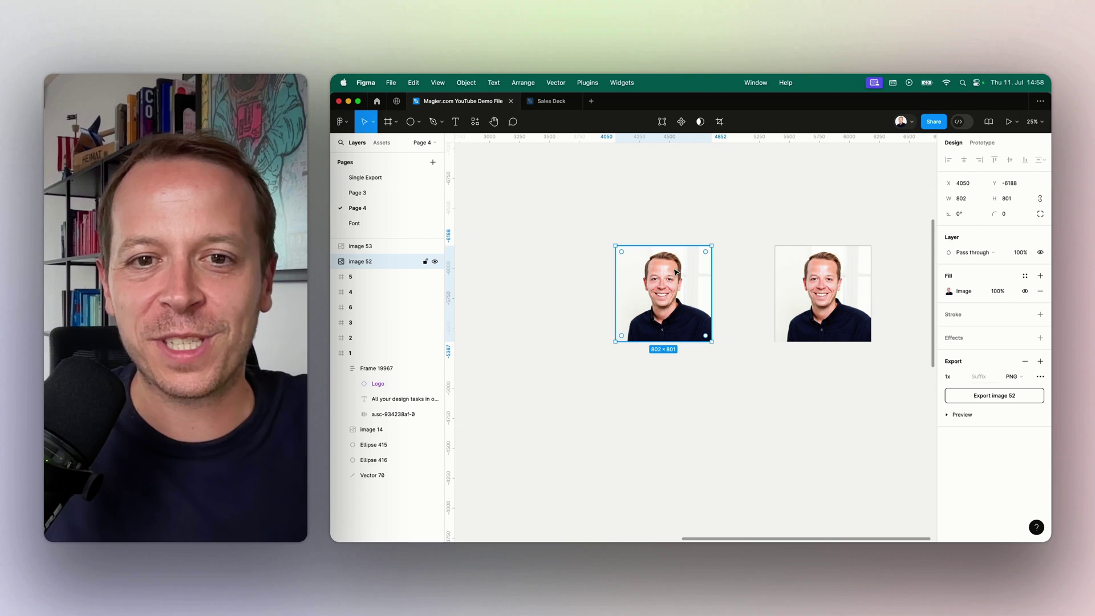
left_click(675, 238)
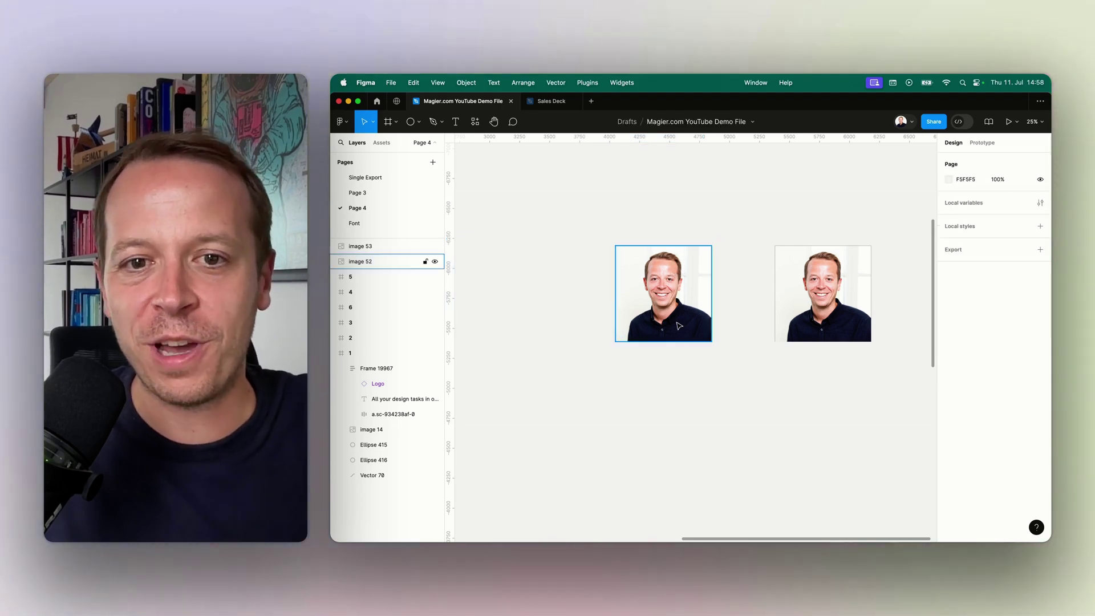
left_click(667, 332)
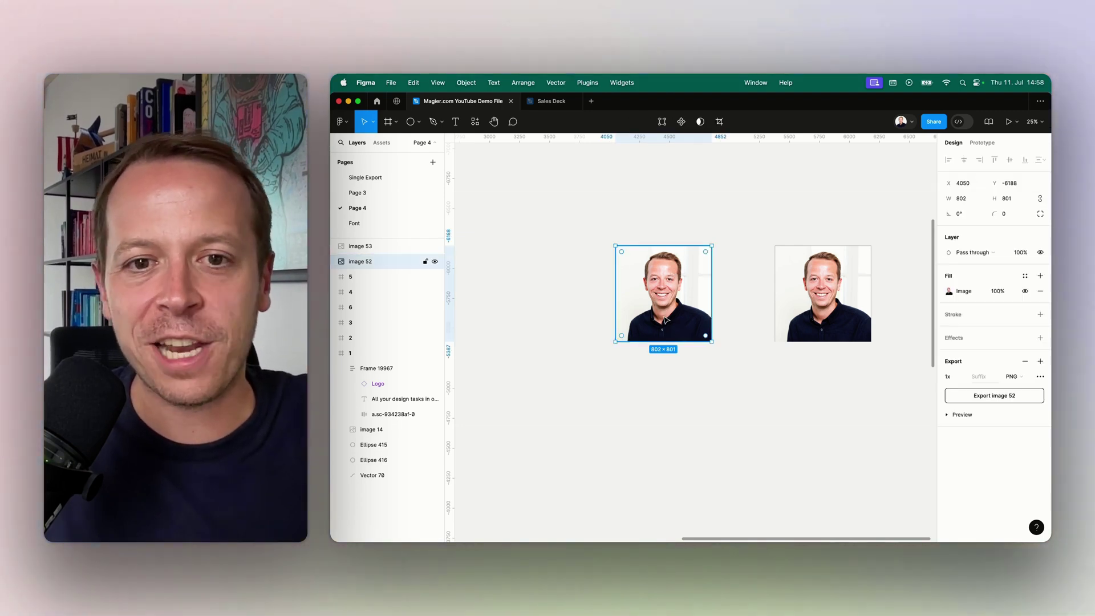
scroll(663, 303, "up", 2)
scroll(664, 283, "up", 2)
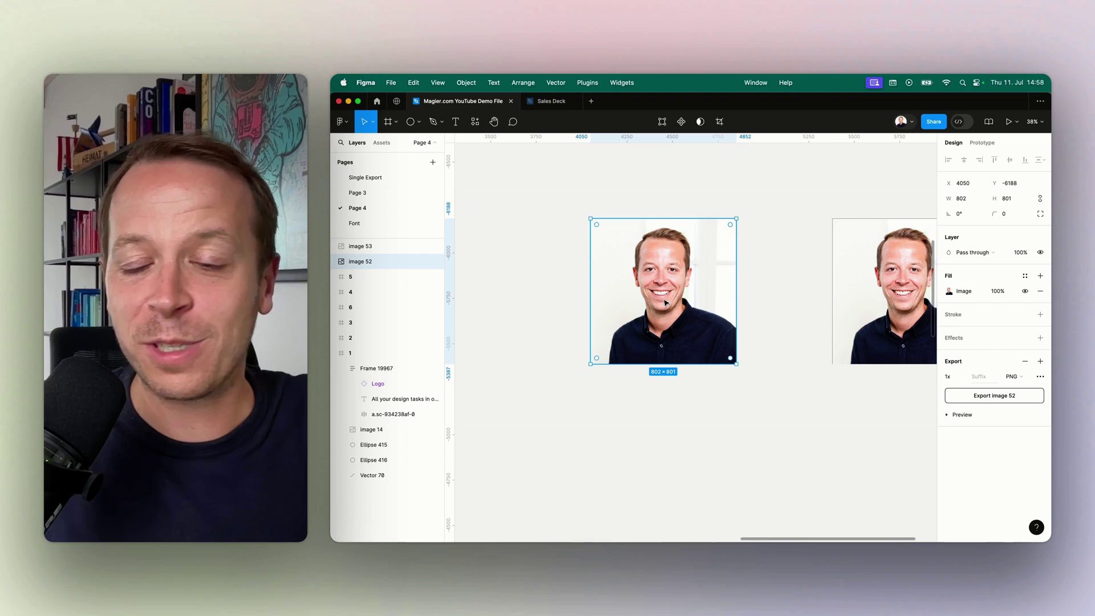
left_click(638, 196)
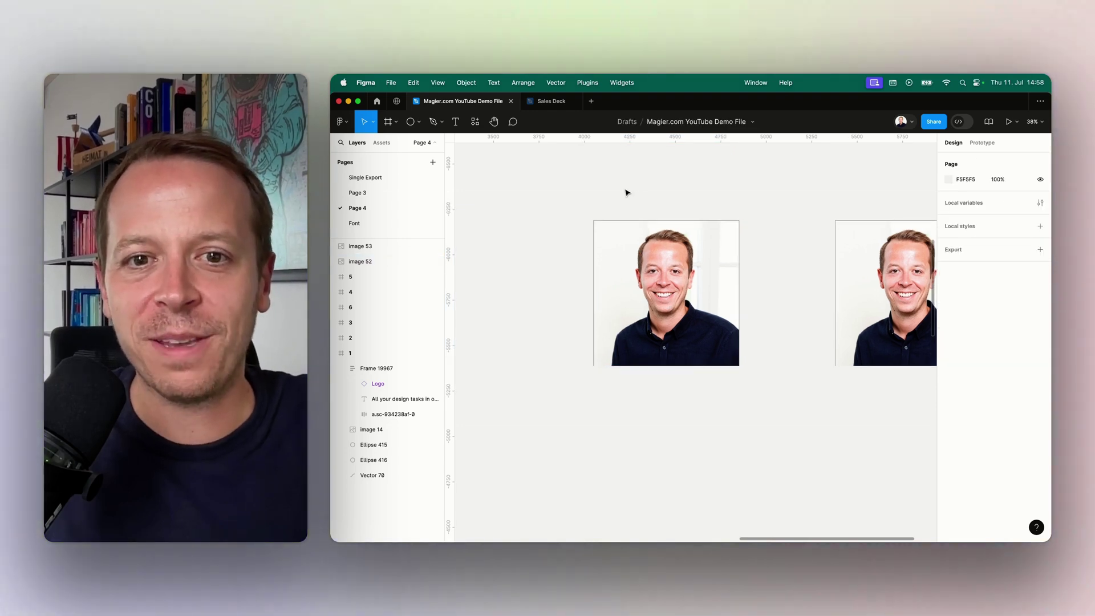
- Give image 52 a corner radius of 99999999 so it becomes a circle
left_click(646, 230)
type("999999999")
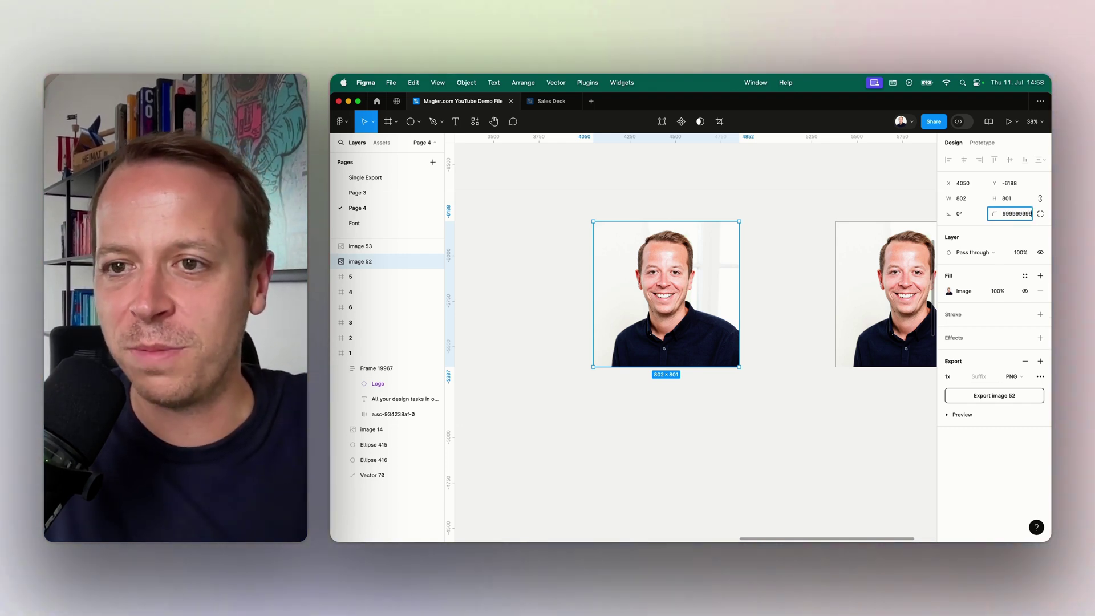
key("Return")
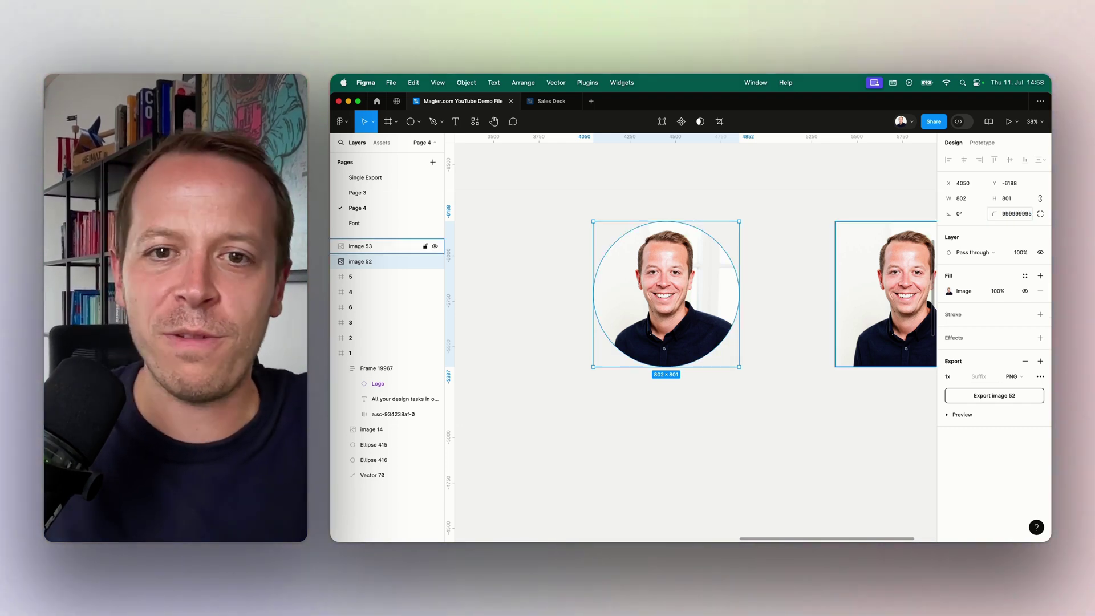
left_click(796, 184)
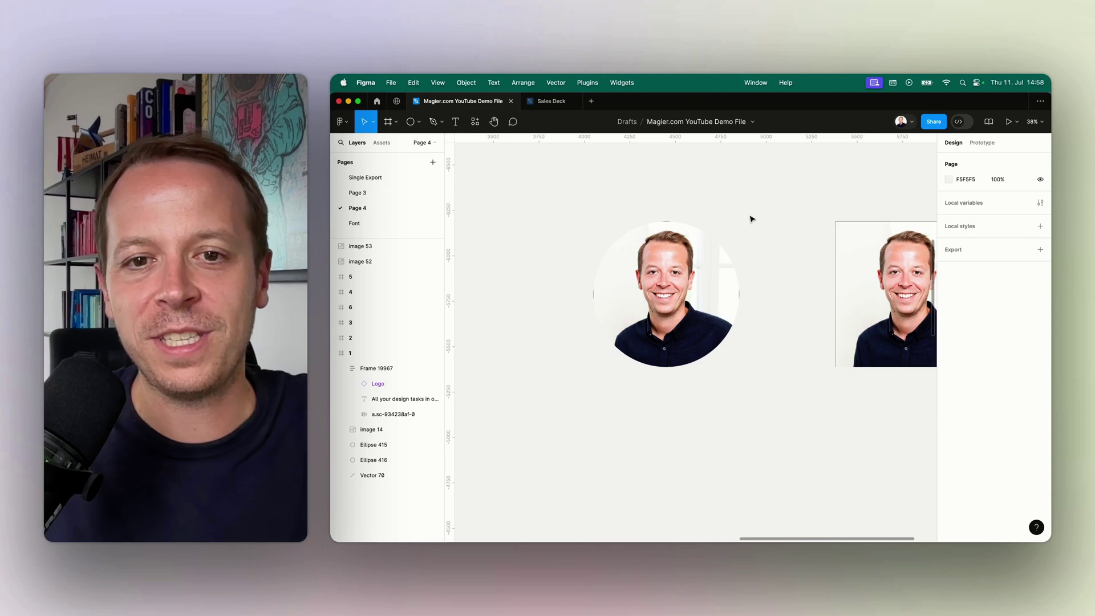
scroll(754, 220, "down", 3)
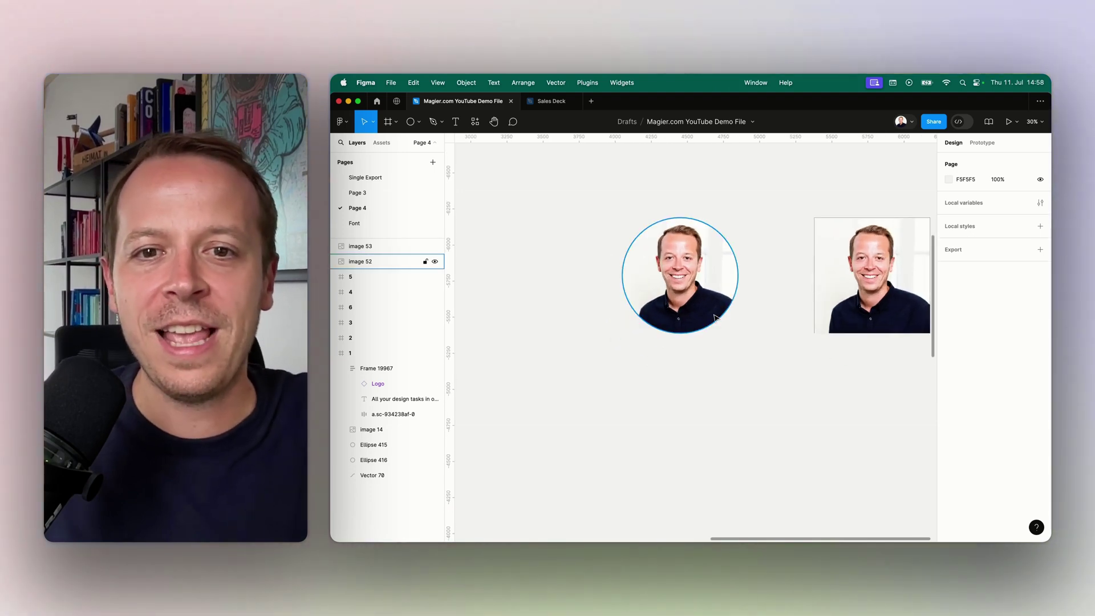
- Export the circular image 52, cancelling the save dialog
left_click(719, 291)
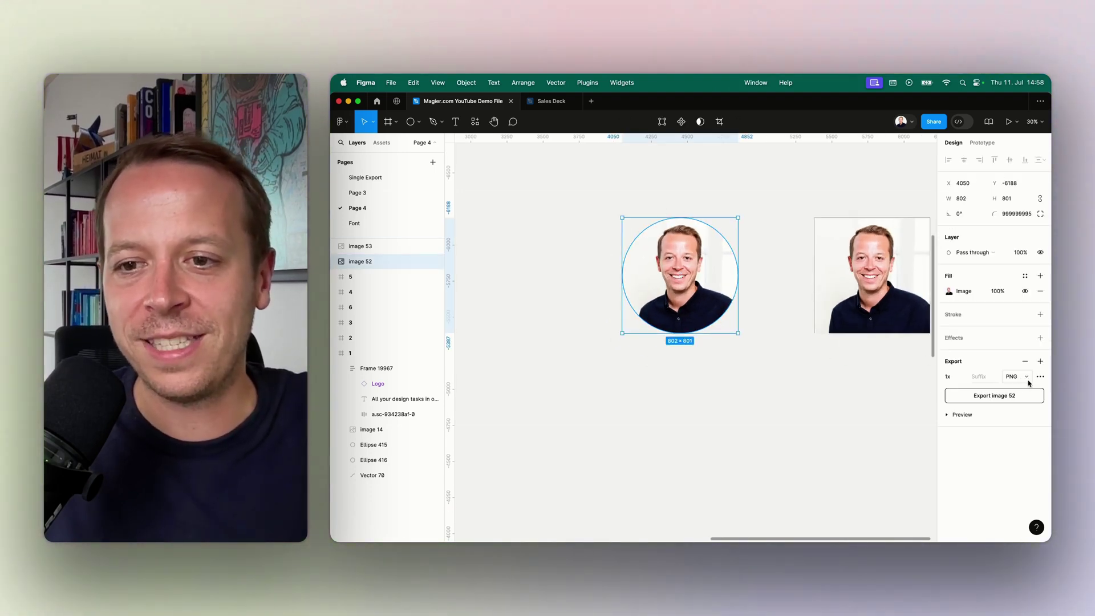
left_click(991, 396)
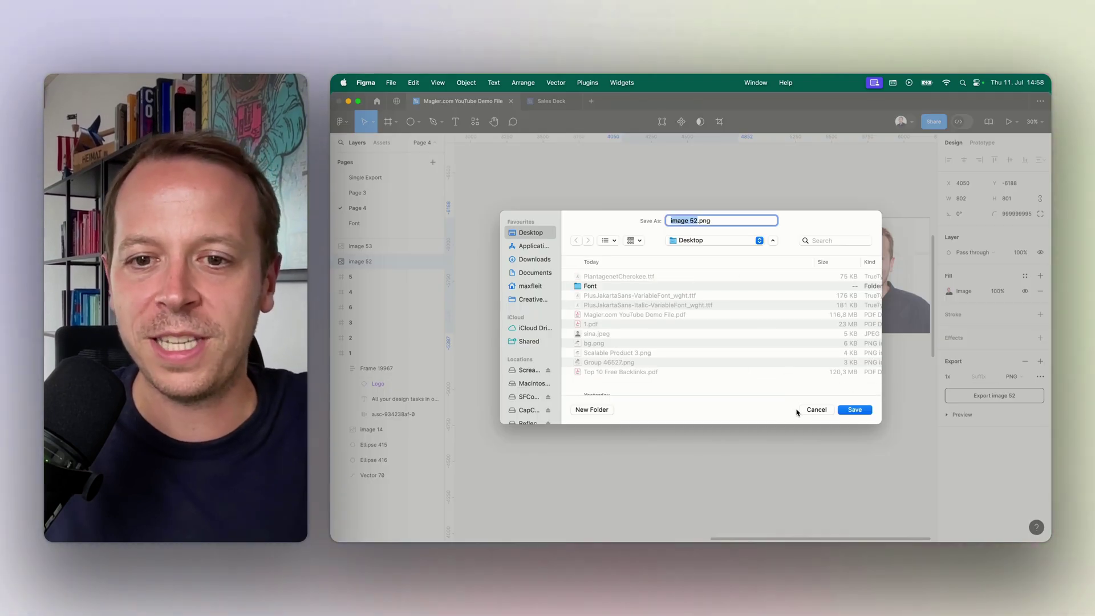
left_click(816, 409)
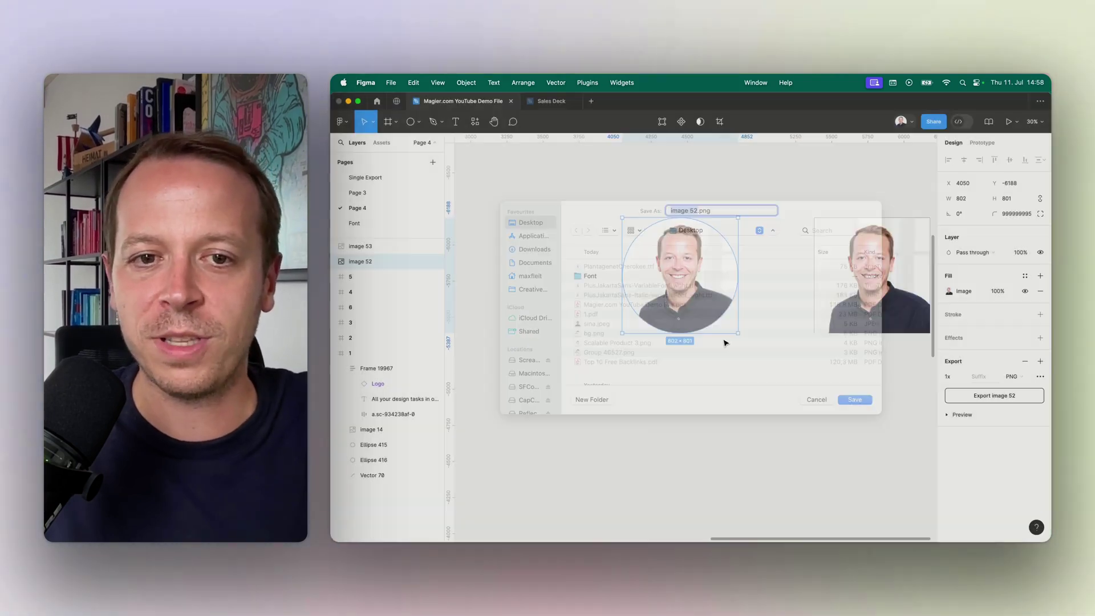
scroll(670, 318, "right", 2)
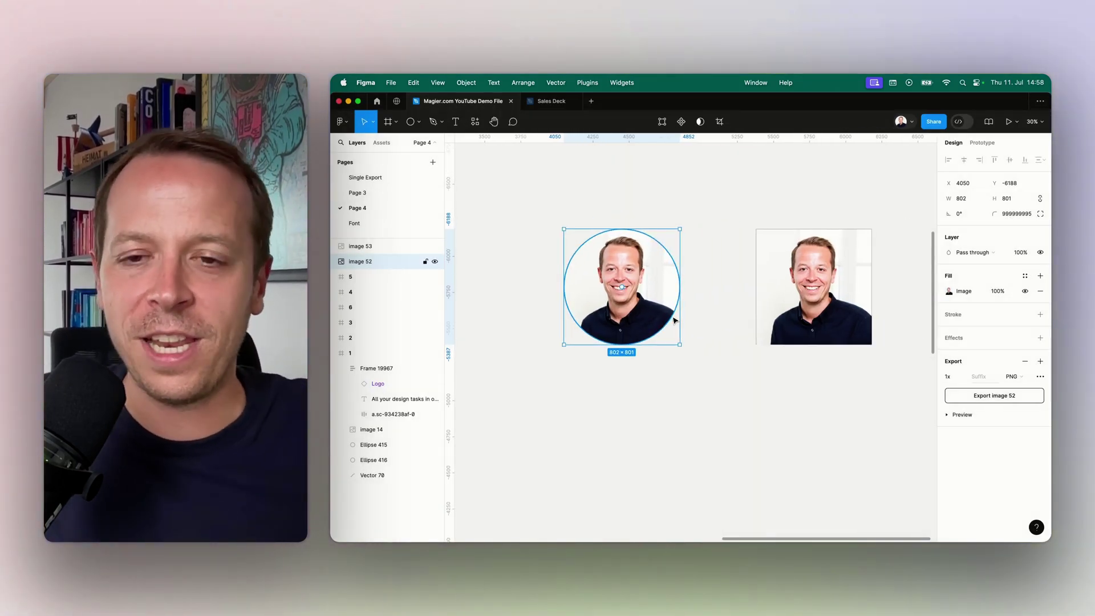
left_click(712, 362)
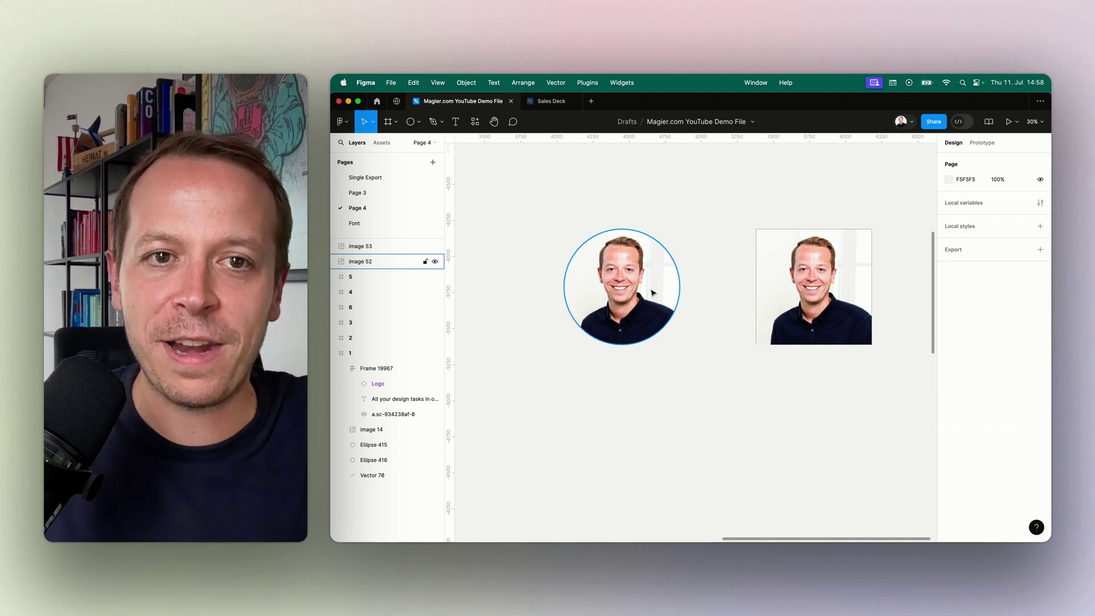
- Draw a grey circle (Ellipse 417) beneath the right square photo
left_click(417, 122)
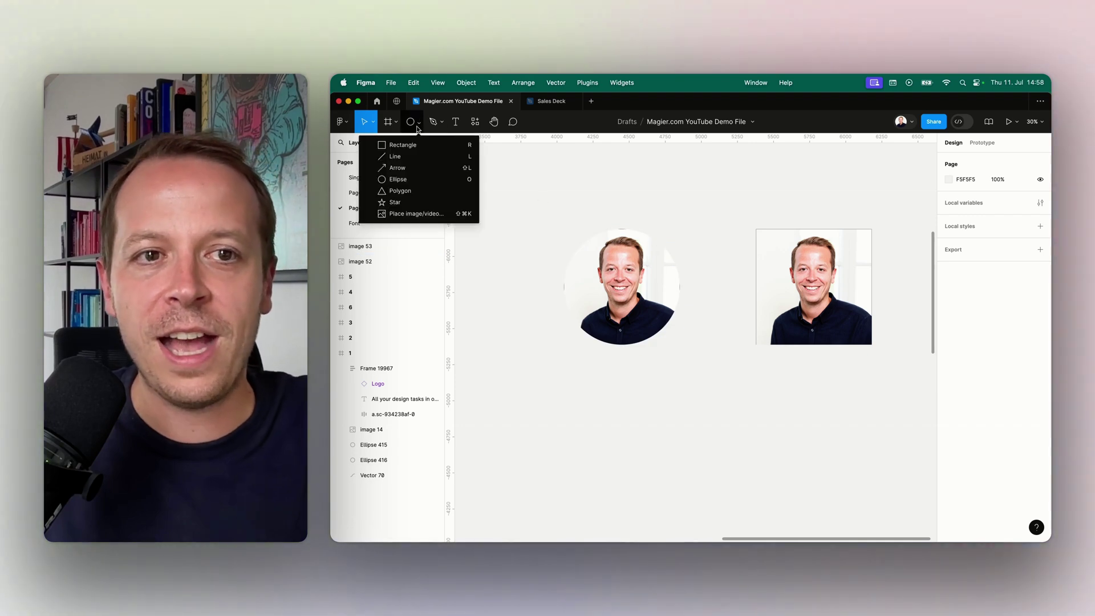
left_click(399, 179)
scroll(650, 242, "down", 3)
scroll(651, 242, "up", 3)
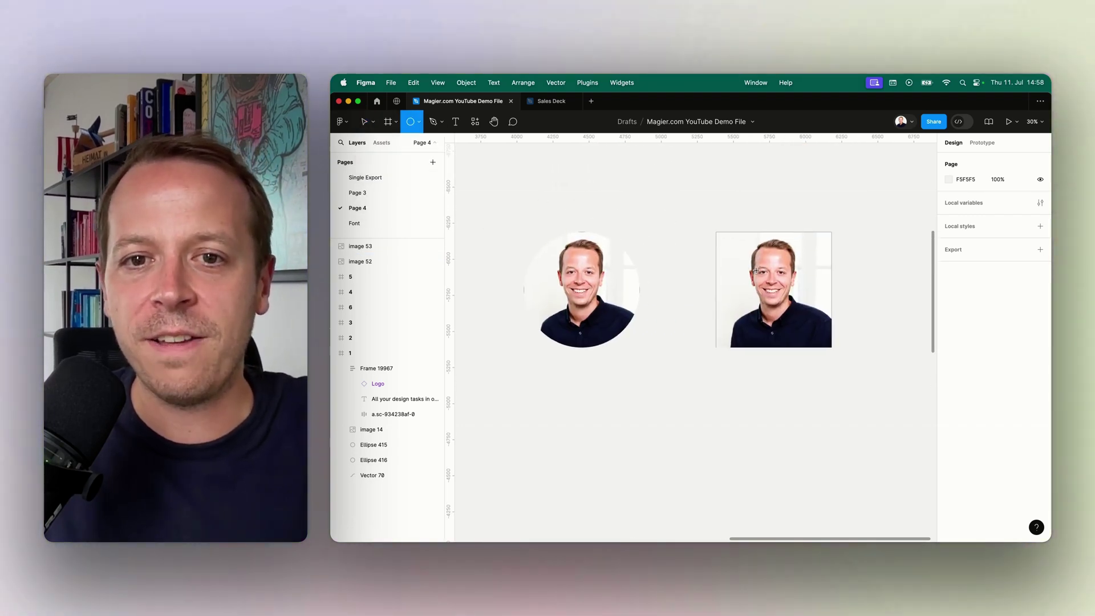
scroll(691, 360, "right", 3)
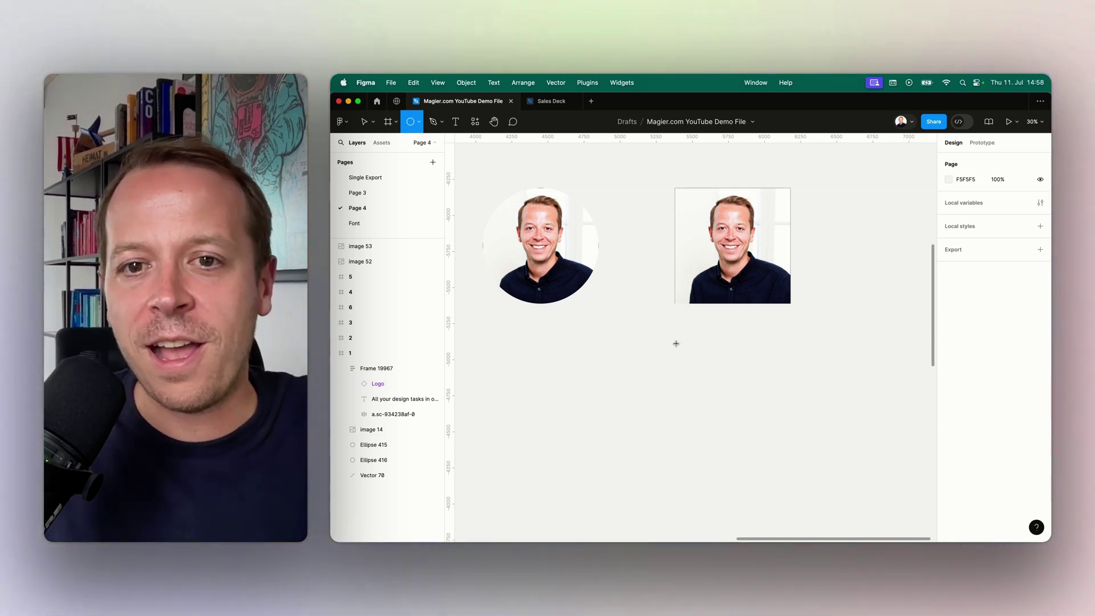
left_click_drag(679, 344, 798, 464)
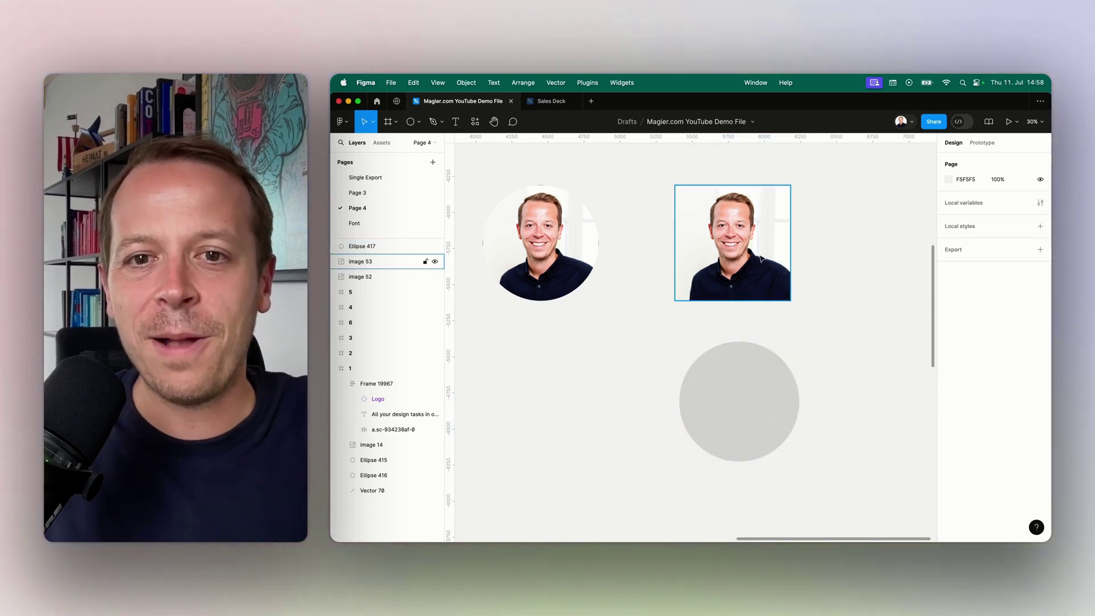
- Nudge image 53 up-right and the grey circle slightly up-left to line them up
left_click_drag(756, 257, 762, 252)
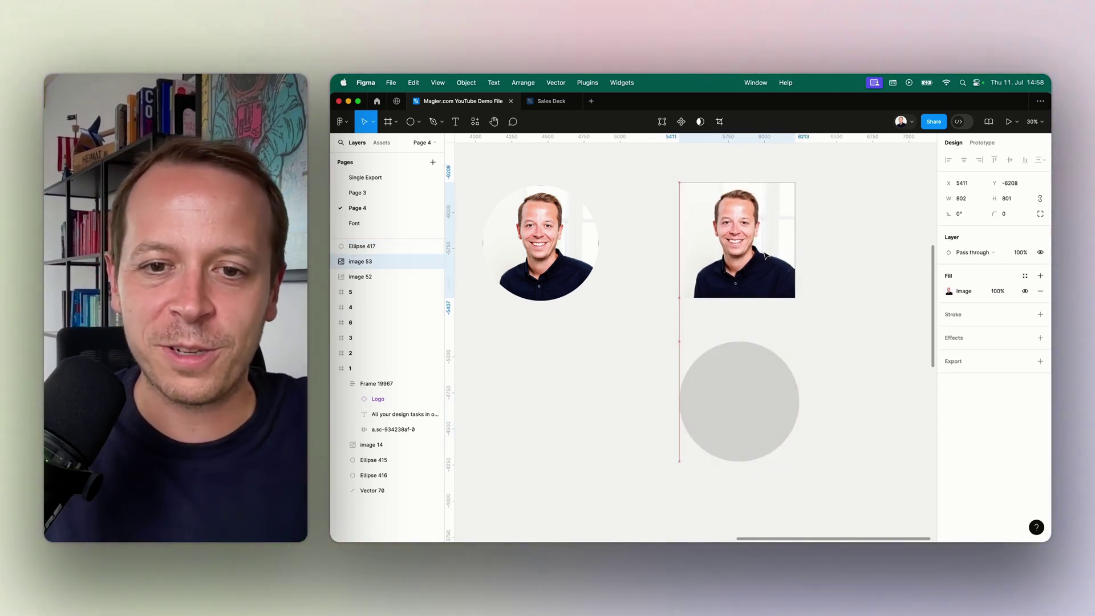
left_click(759, 382)
left_click_drag(760, 382, 742, 384)
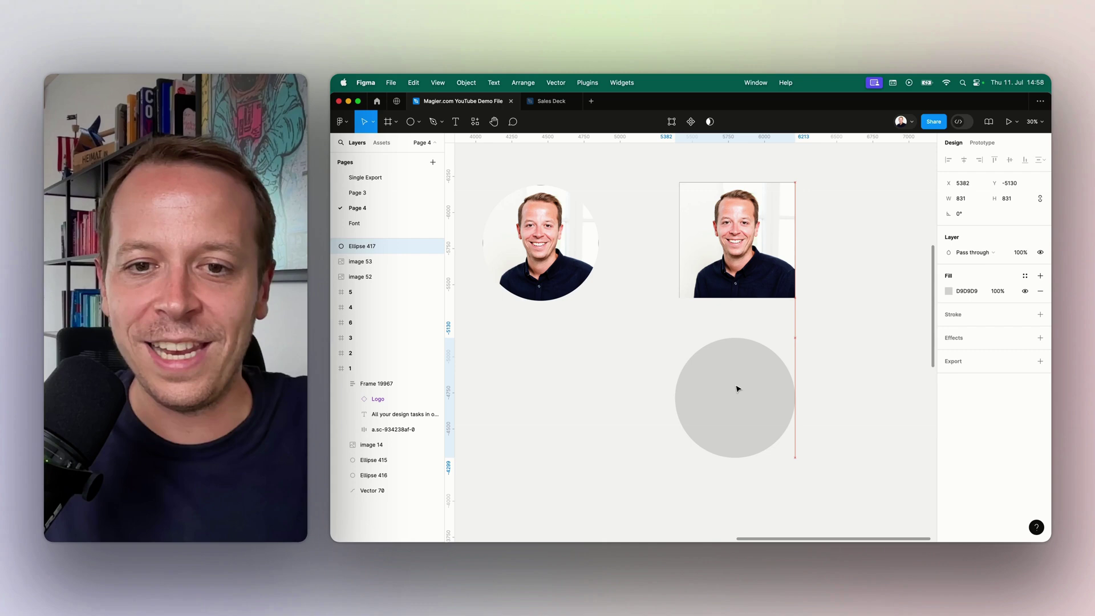
- Draw and undo a test ellipse, then move Ellipse 417 below image 52 in the layers
key("Escape")
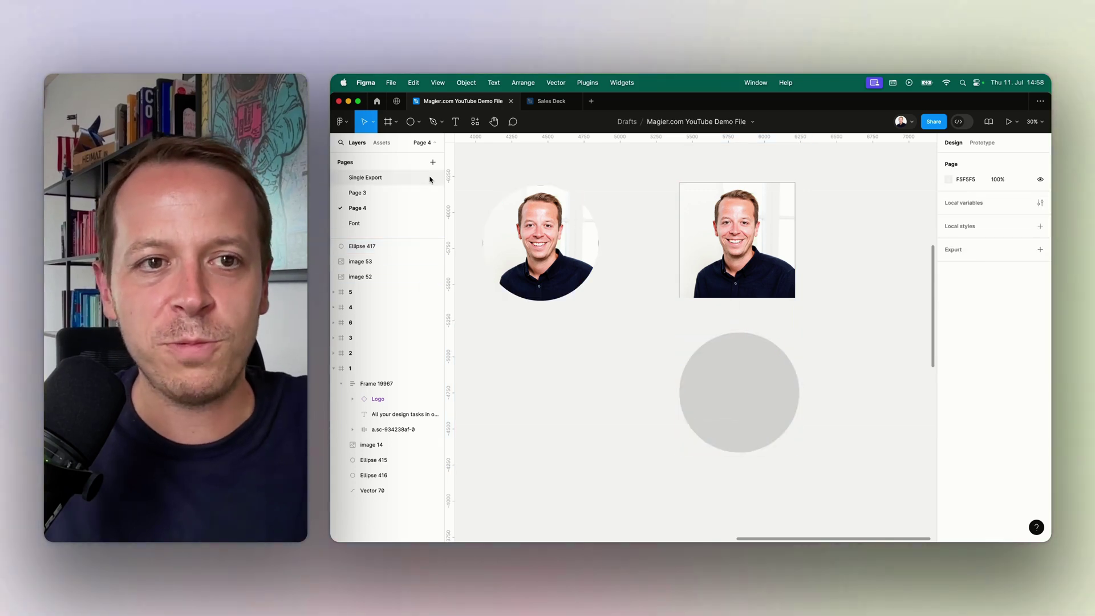
left_click(409, 122)
left_click(416, 126)
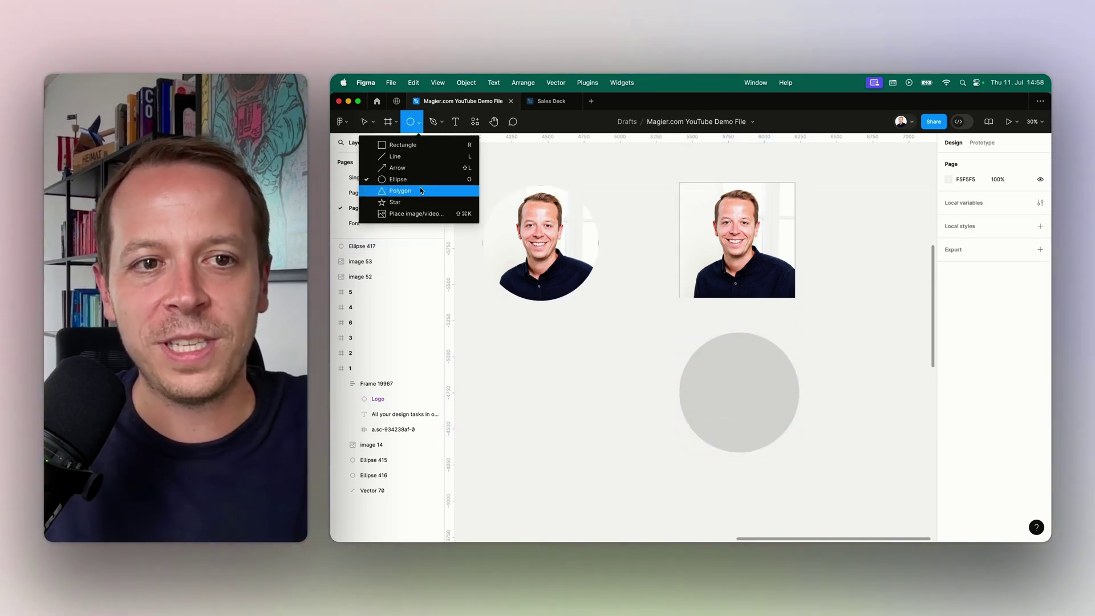
left_click(420, 188)
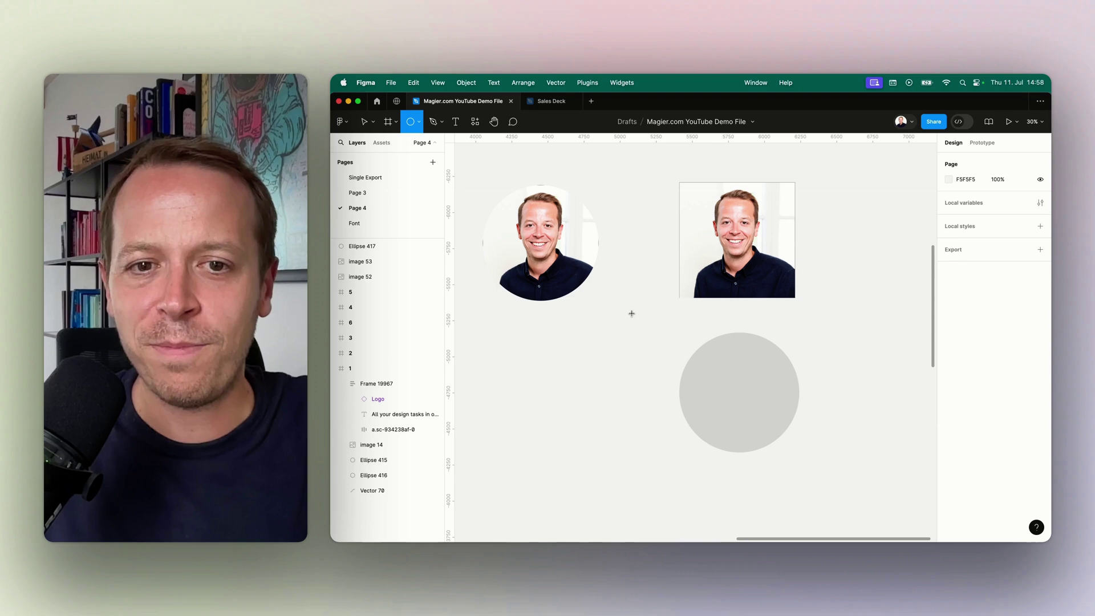
left_click_drag(632, 314, 653, 342)
key("super+z")
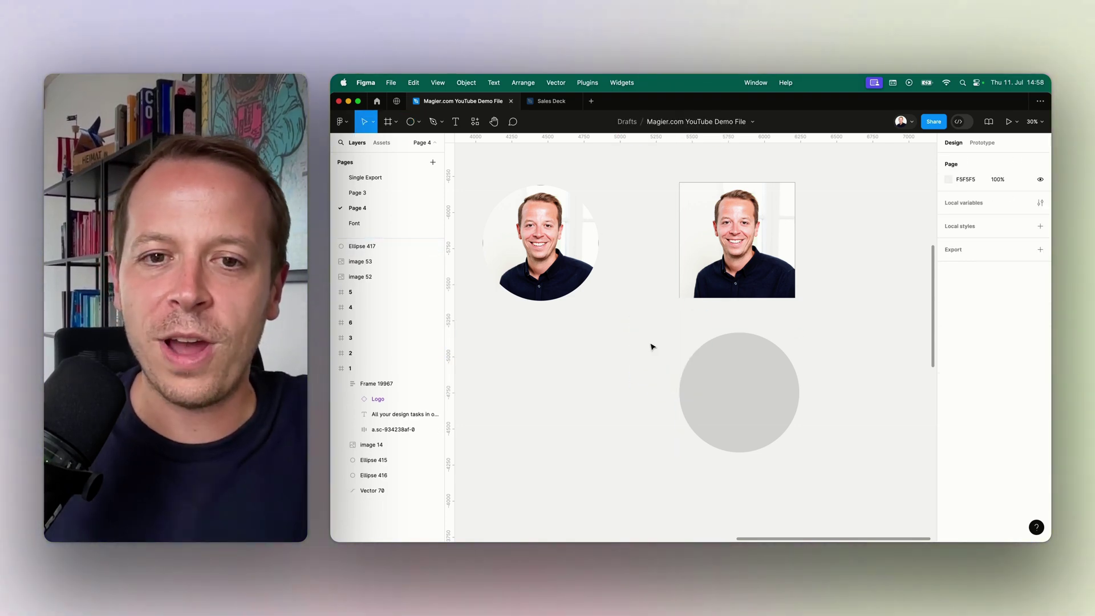
left_click(731, 377)
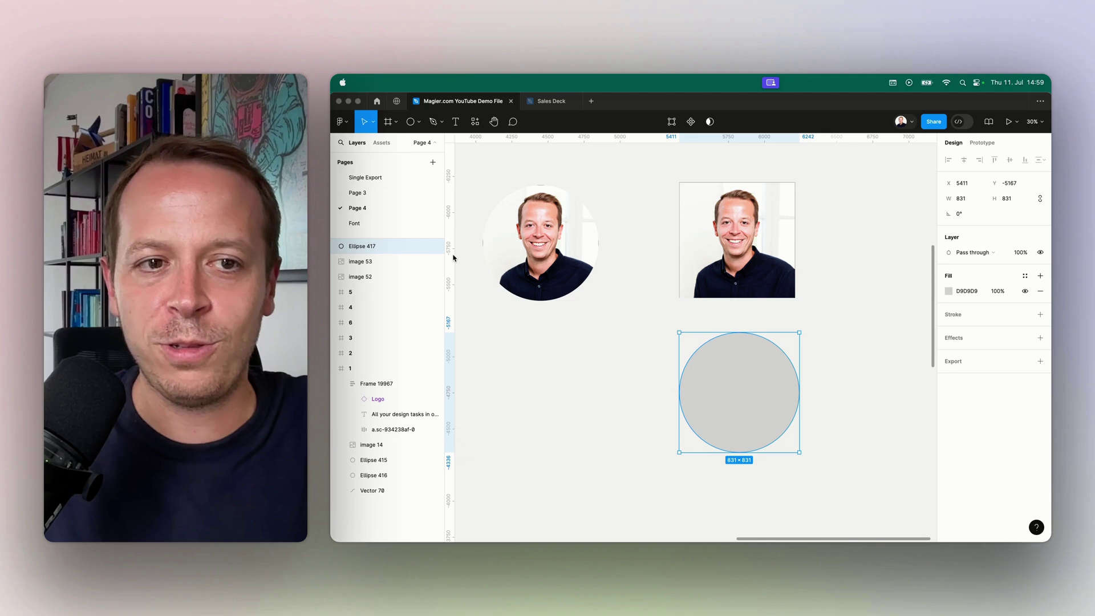
left_click_drag(364, 246, 364, 285)
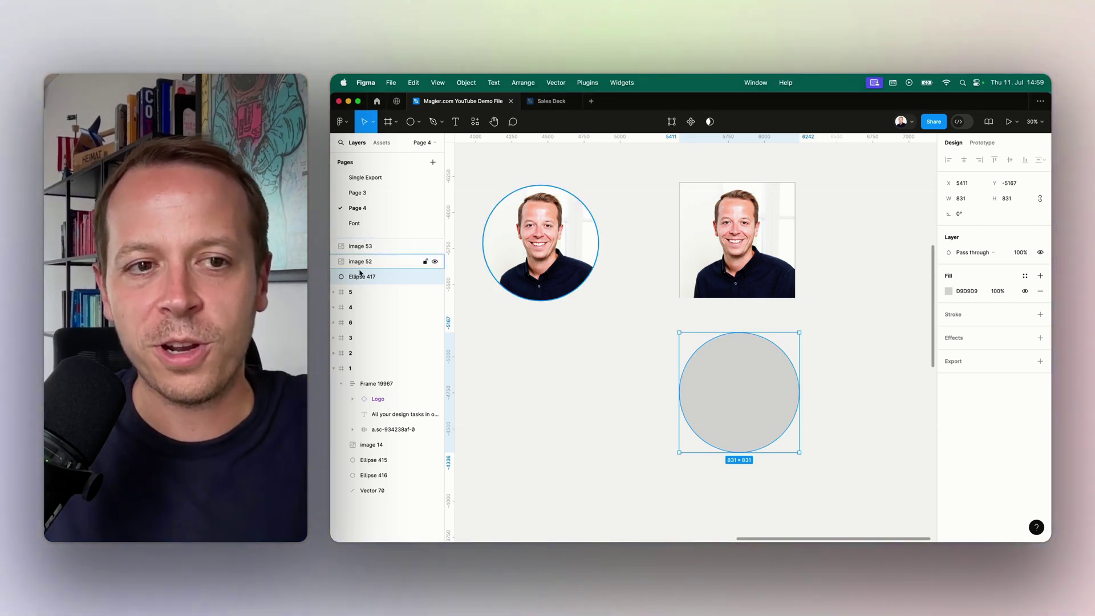
- Use Ellipse 417 as a mask for image 53, then select the photo inside the group
left_click(360, 245)
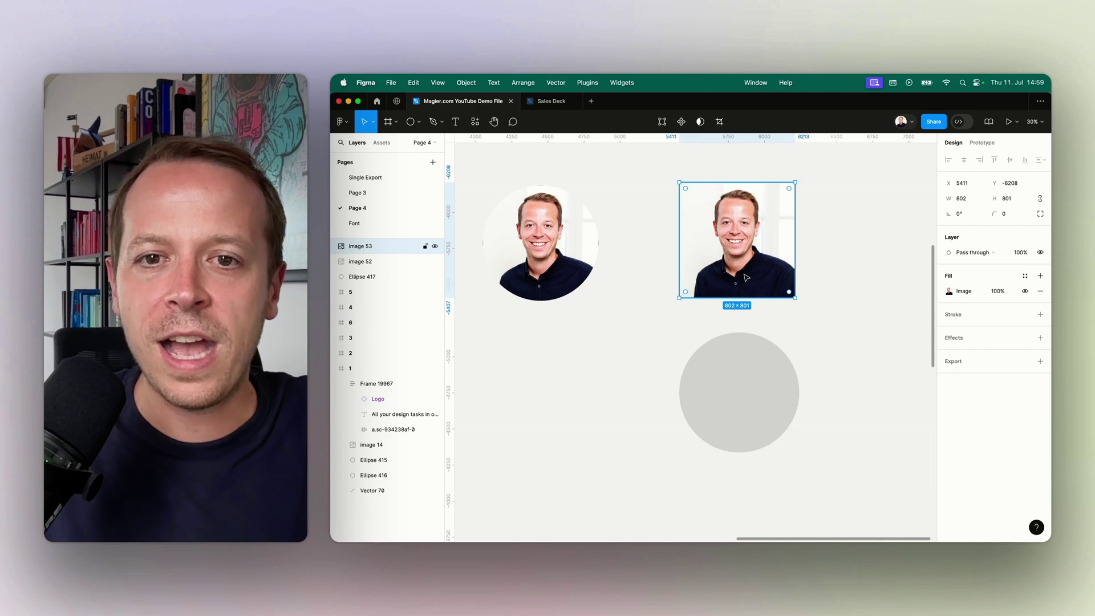
left_click(721, 368, "shift")
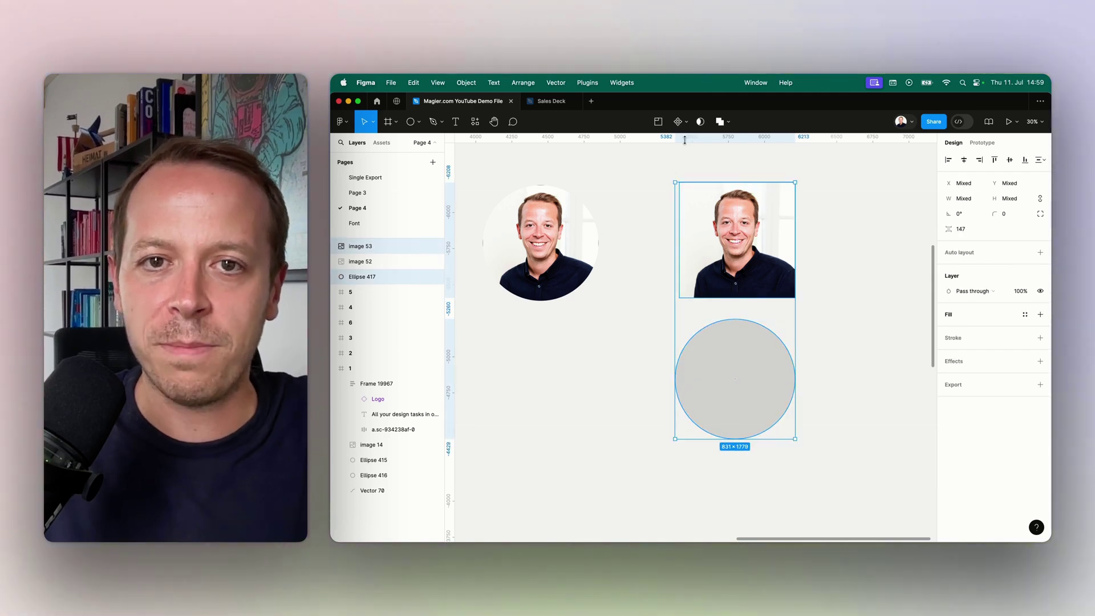
left_click(698, 122)
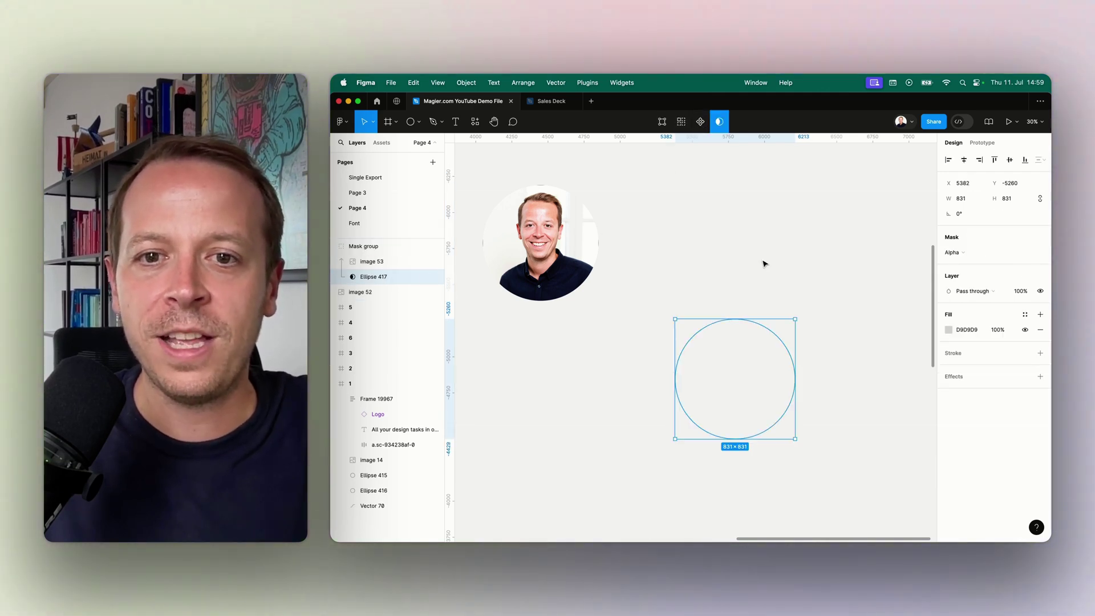
left_click(372, 261)
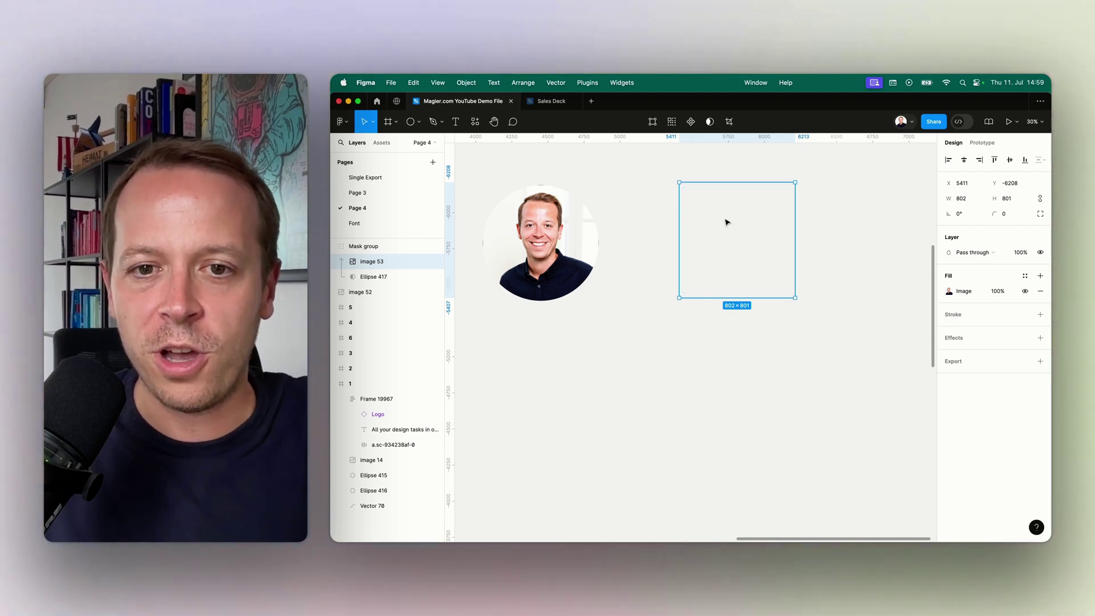
- Move image 53 down inside the circular mask and enlarge it slightly
left_click_drag(726, 221, 722, 351)
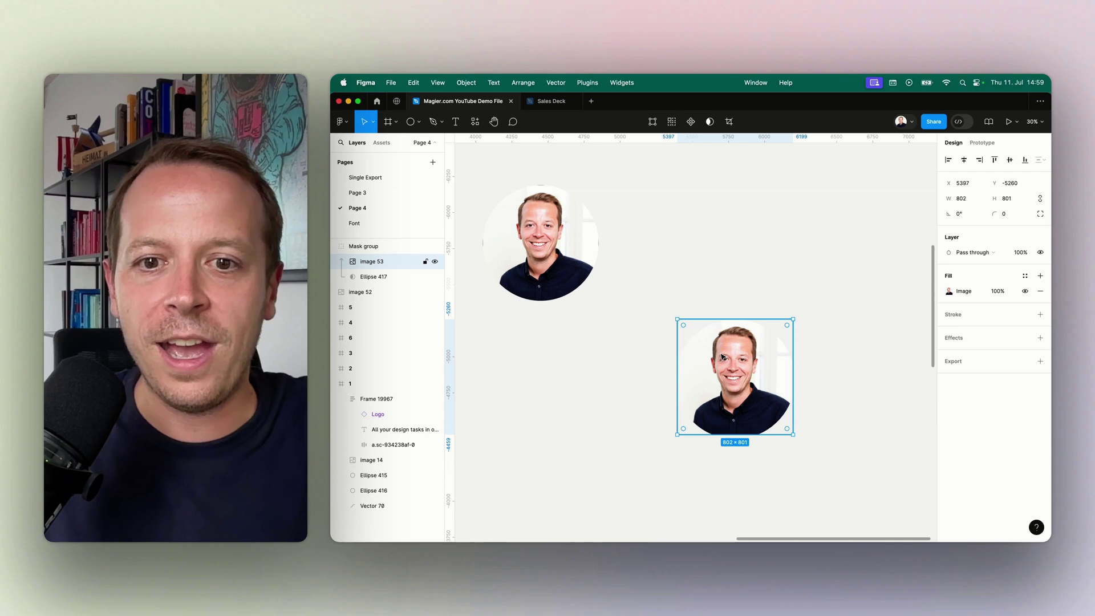
left_click_drag(795, 436, 803, 445)
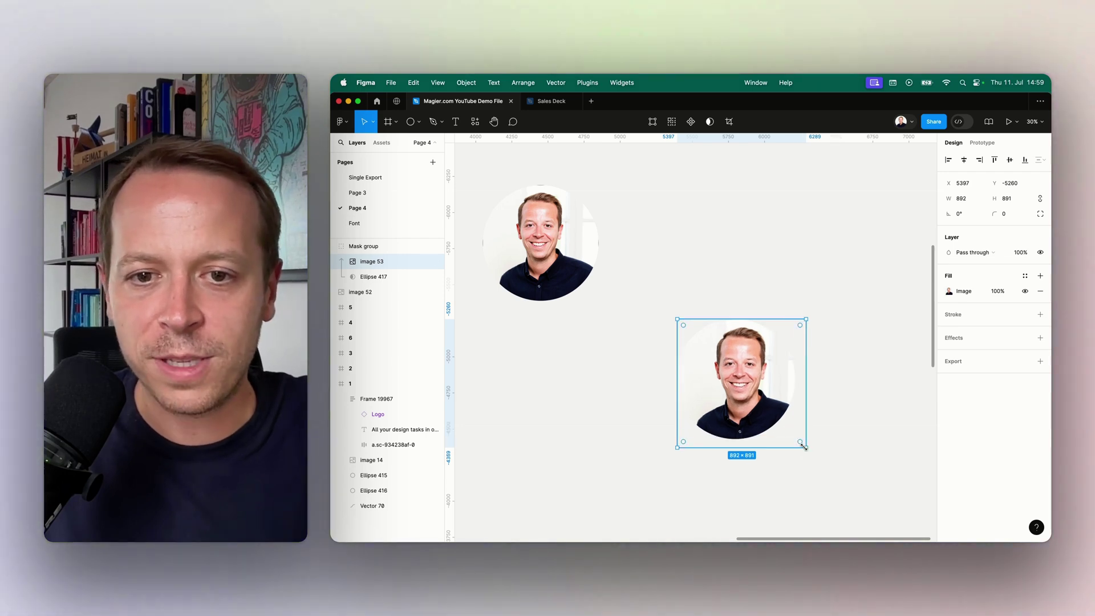
left_click(812, 286)
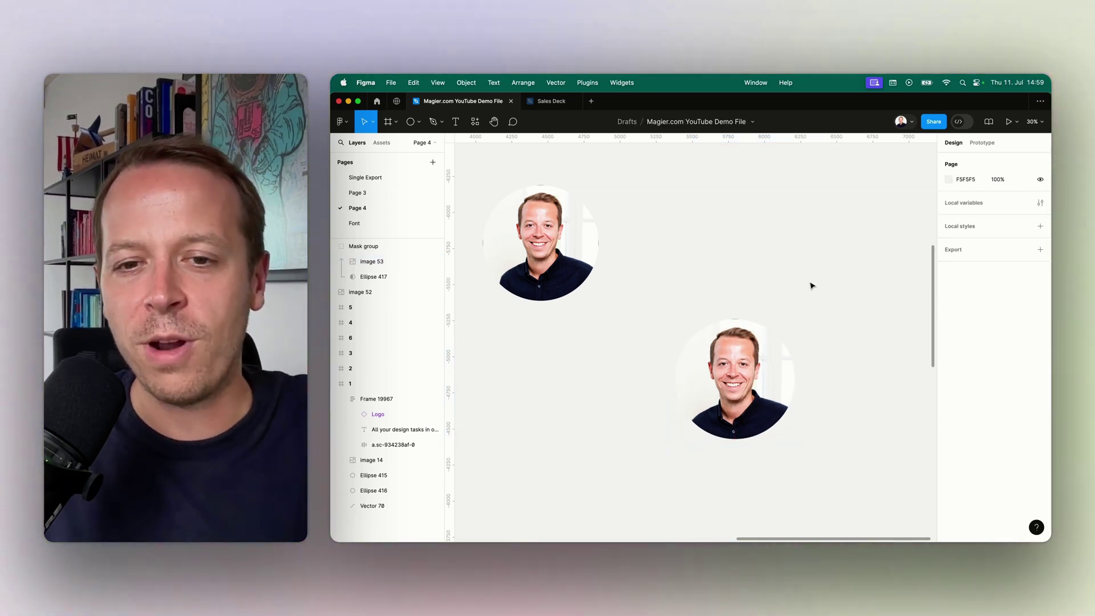
- Add a PNG 1x export setting to the mask group, cancelling the export save dialog
left_click(757, 349)
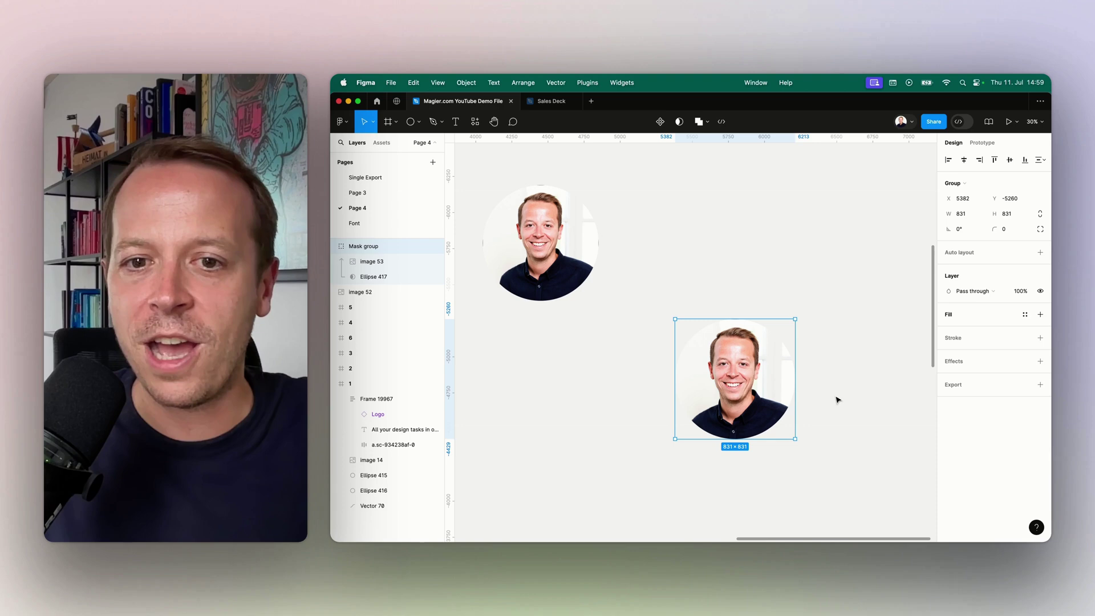
left_click(1040, 384)
left_click(993, 434)
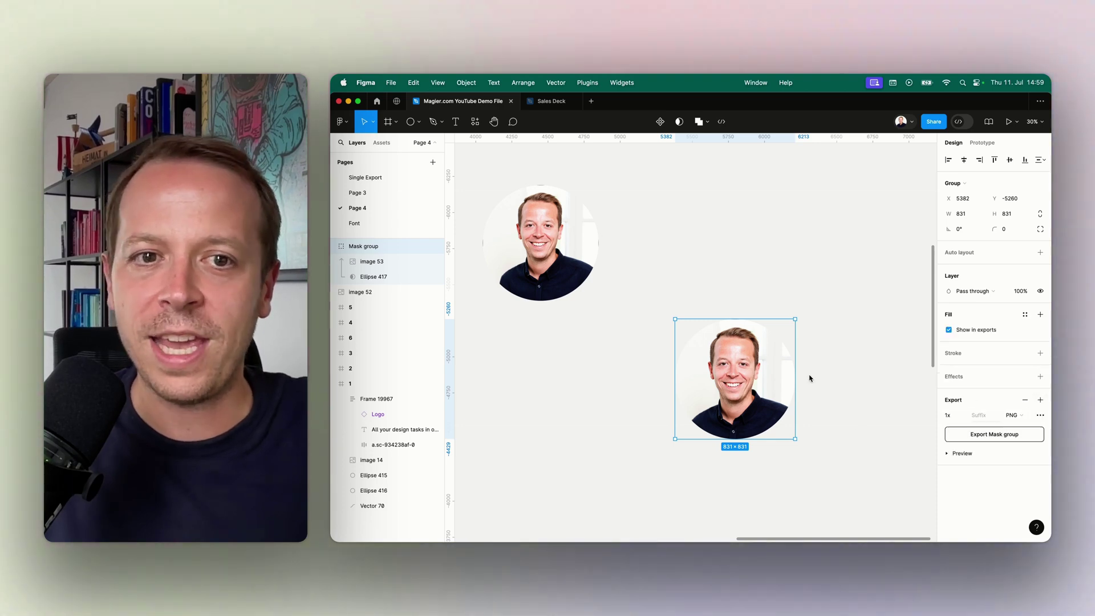
left_click(817, 410)
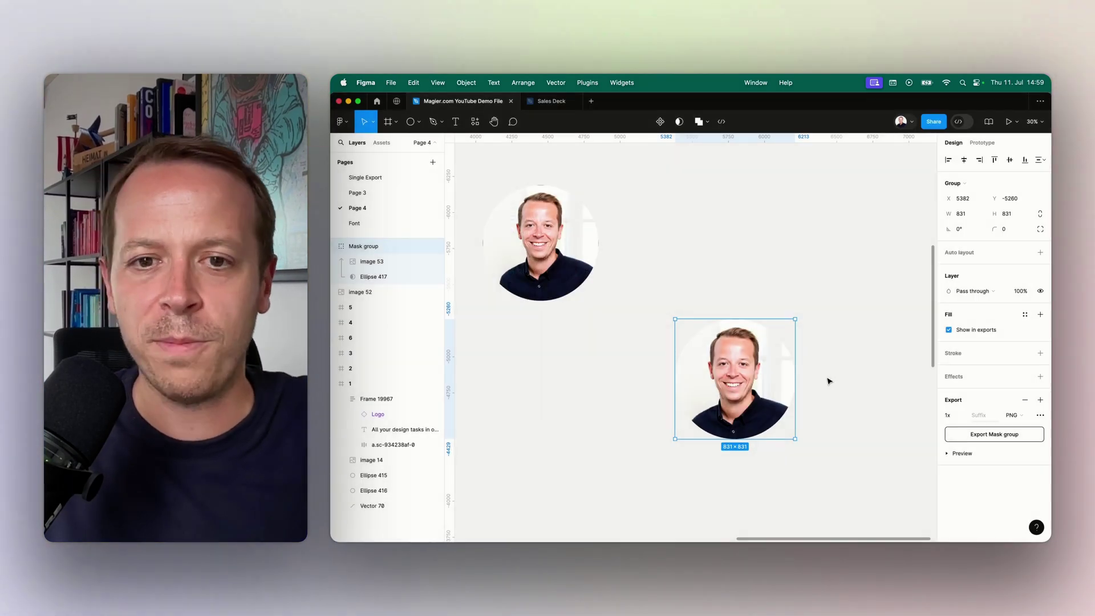